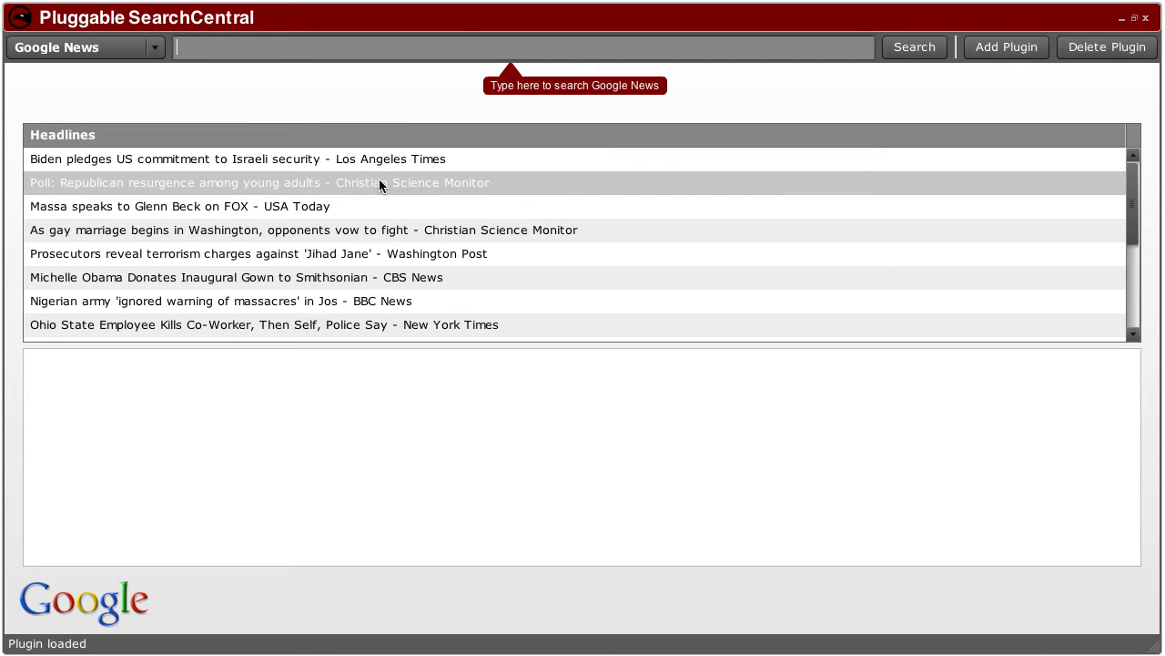
Step: Switch the search plugin to Wikipedia, then back to Google News
{"action": "left_click", "coordinate": [132, 45]}
{"action": "left_click", "coordinate": [131, 70]}
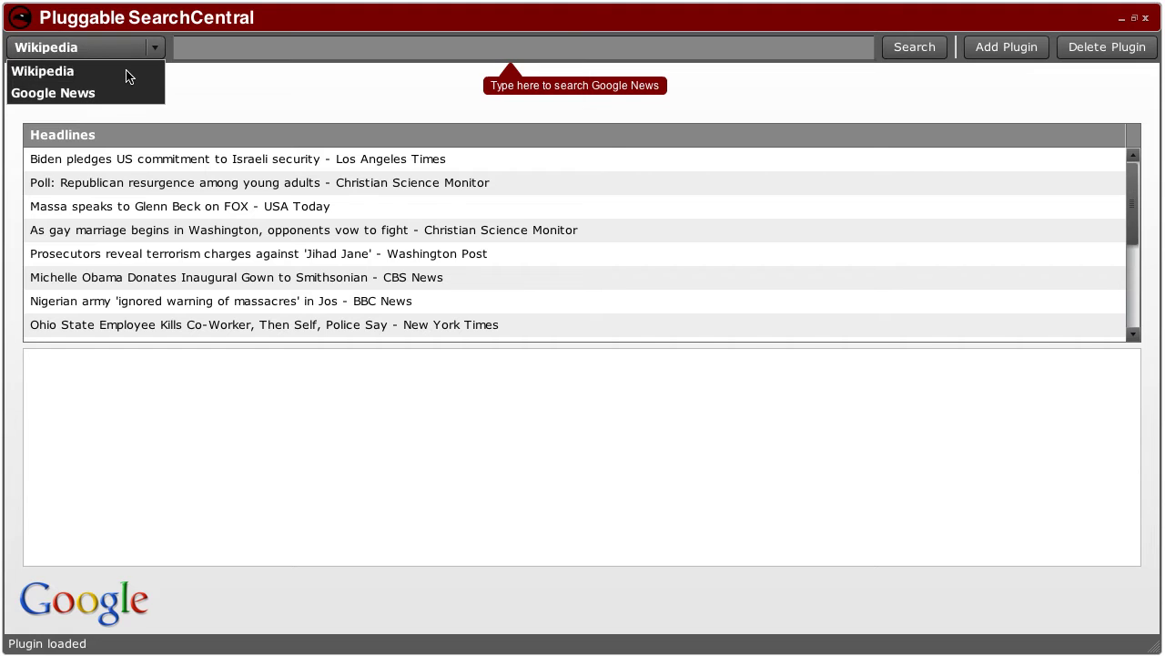
{"action": "left_click", "coordinate": [124, 53]}
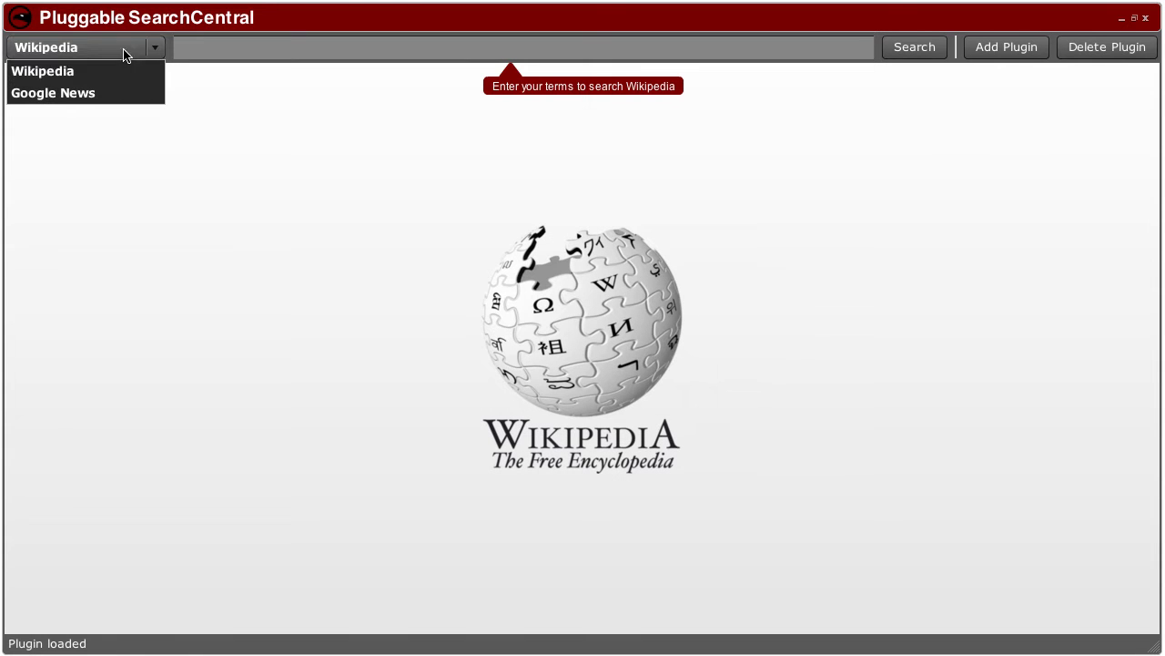
{"action": "left_click", "coordinate": [119, 91]}
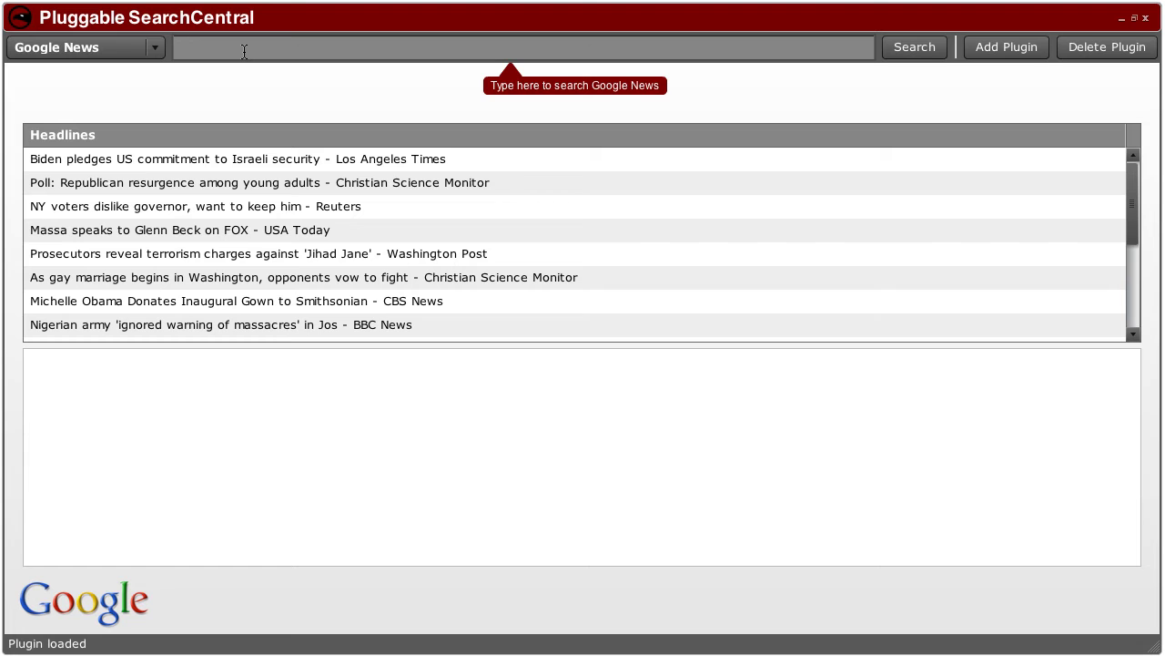
Step: Search Google News for 'toyota' and open four of the Toyota headlines
{"action": "type", "text": "toyota"}
{"action": "key", "text": "Return"}
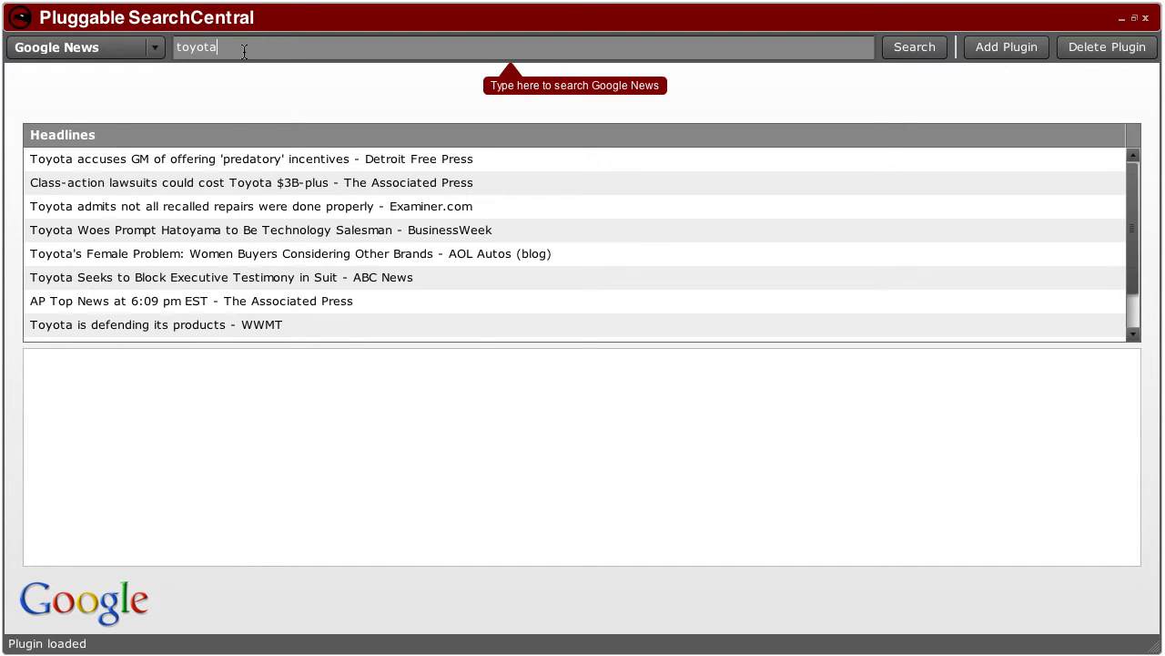
{"action": "left_click", "coordinate": [255, 159]}
{"action": "left_click", "coordinate": [258, 185]}
{"action": "left_click", "coordinate": [256, 200]}
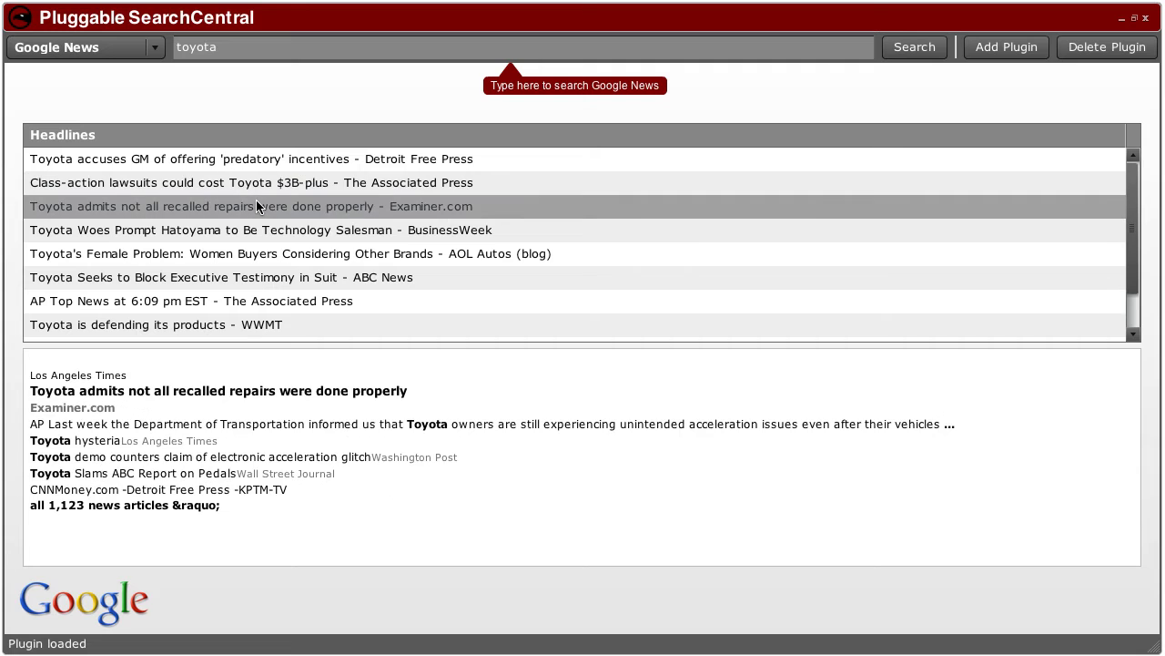
{"action": "left_click", "coordinate": [191, 230]}
Step: Run the 'toyota' search with the Wikipedia plugin and scroll through the Toyota article
{"action": "left_click", "coordinate": [124, 48]}
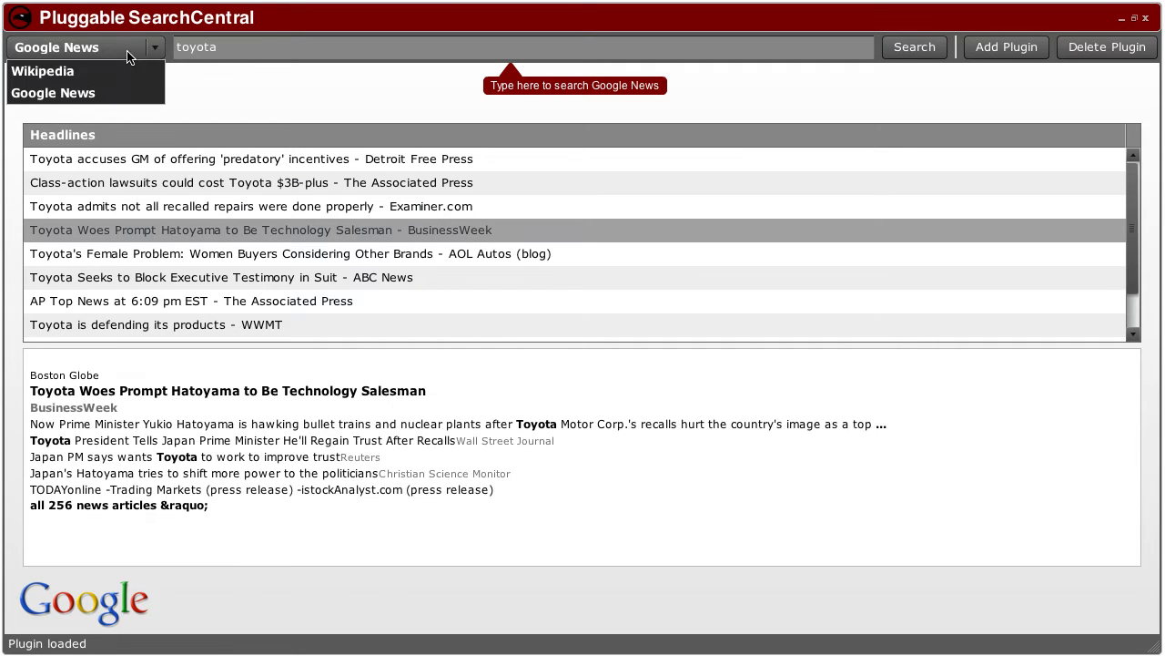
{"action": "left_click", "coordinate": [122, 71]}
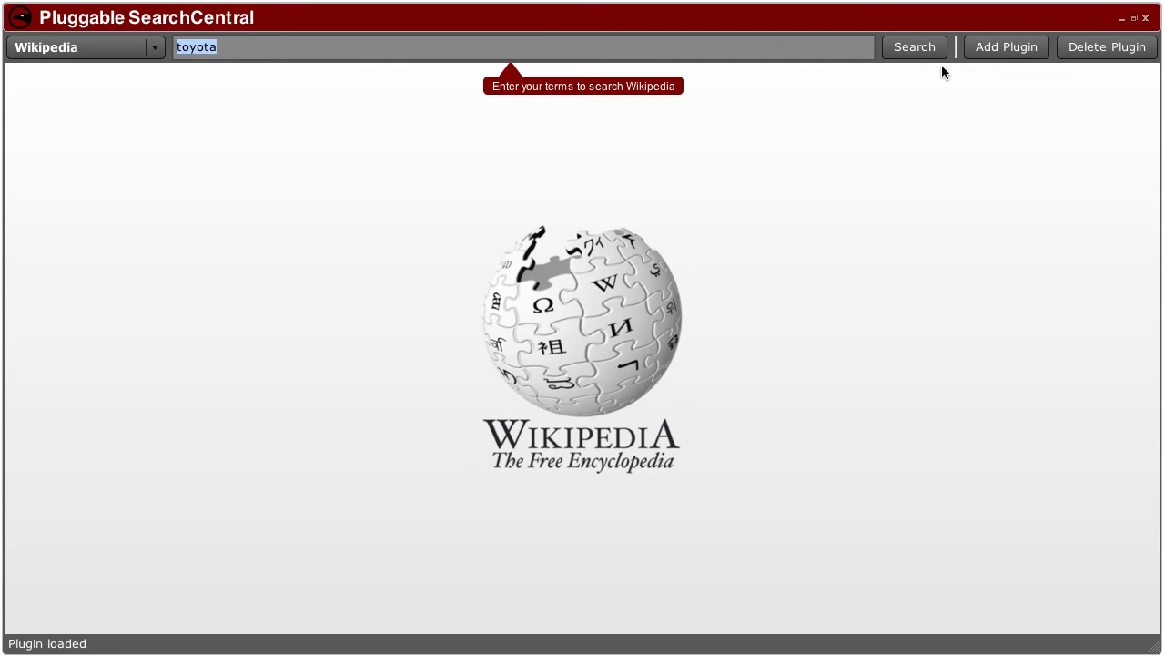
{"action": "left_click", "coordinate": [925, 53]}
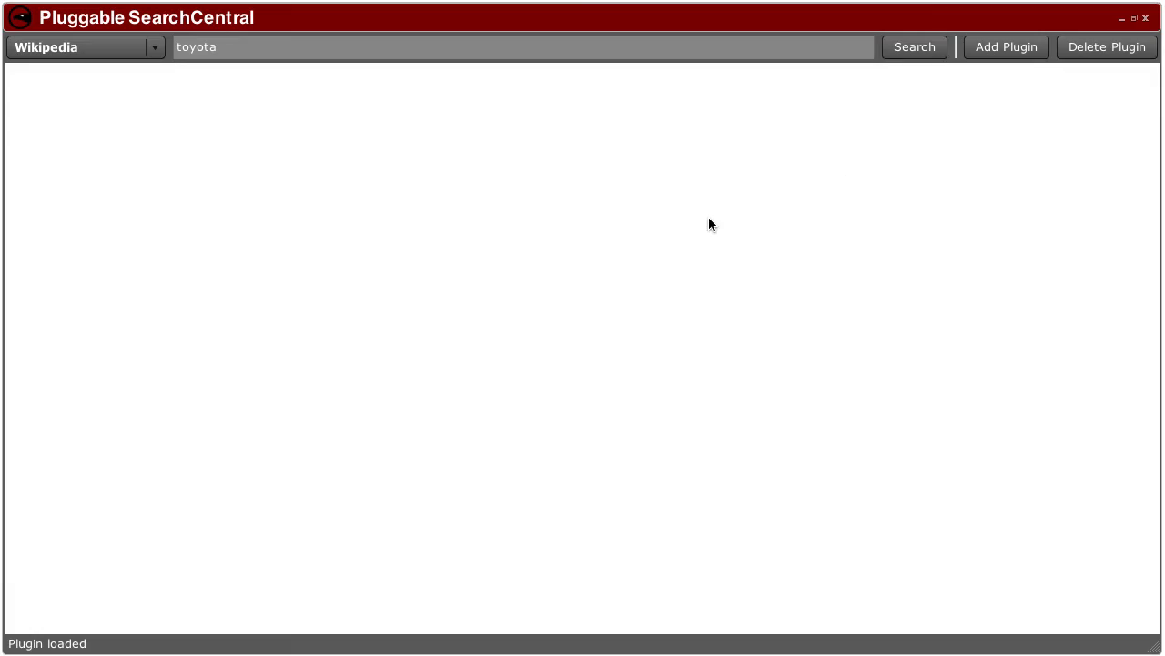
{"action": "scroll", "coordinate": [670, 241], "scroll_direction": "down", "scroll_amount": 10}
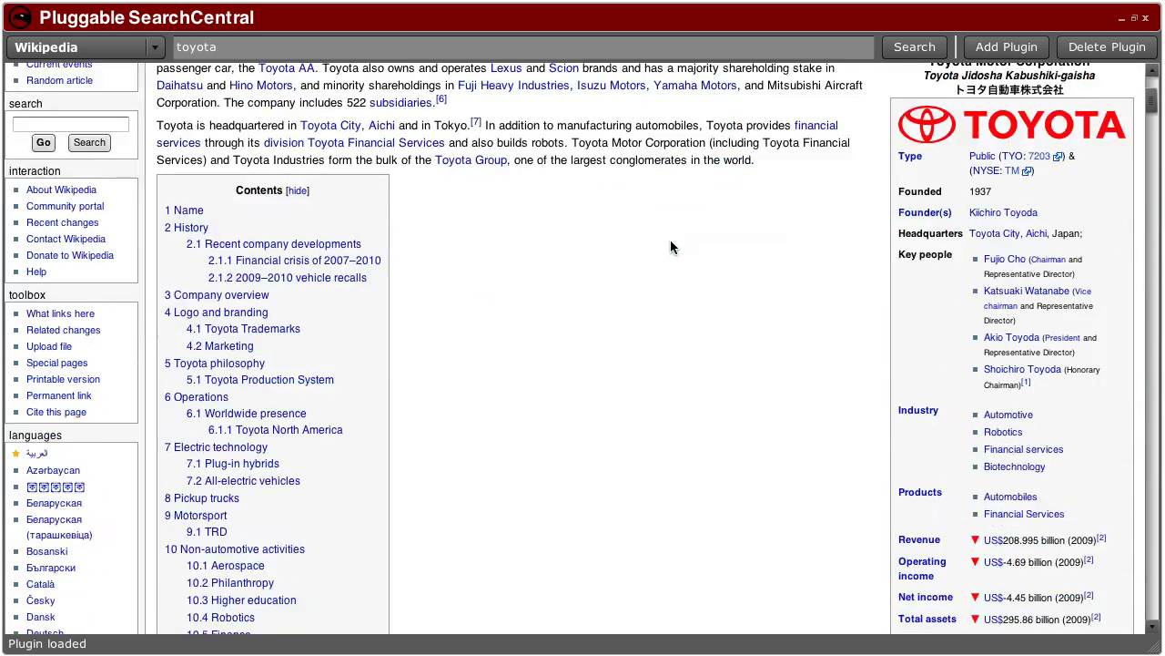
{"action": "scroll", "coordinate": [670, 244], "scroll_direction": "down", "scroll_amount": 8}
{"action": "scroll", "coordinate": [670, 244], "scroll_direction": "up", "scroll_amount": 20}
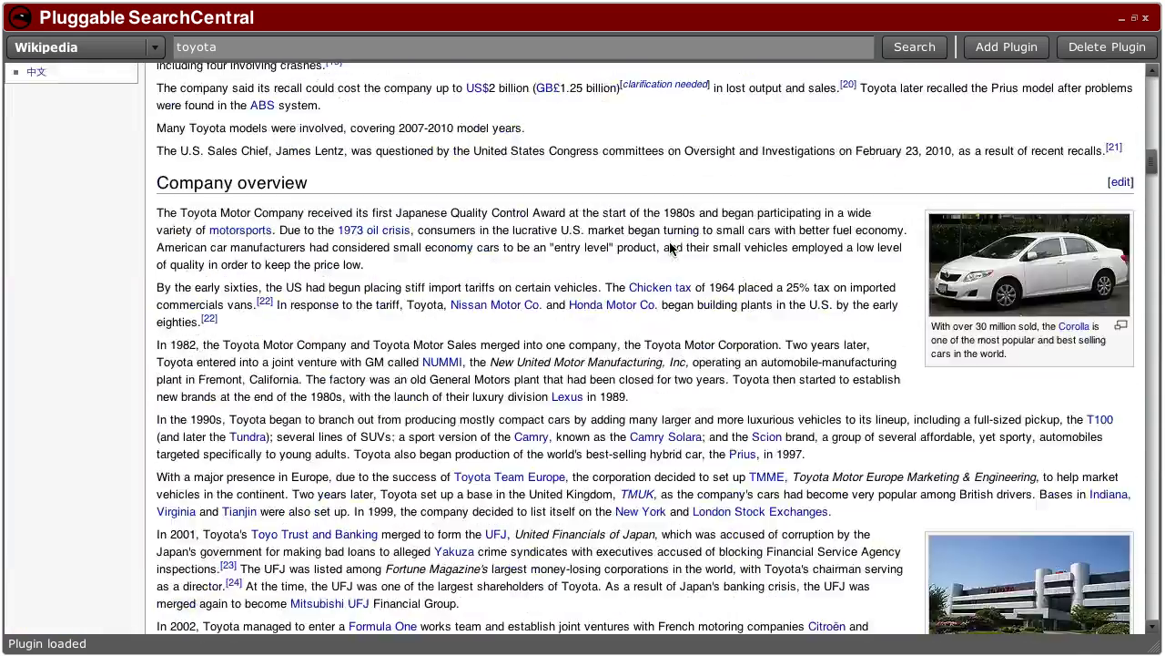
{"action": "scroll", "coordinate": [669, 242], "scroll_direction": "up", "scroll_amount": 5}
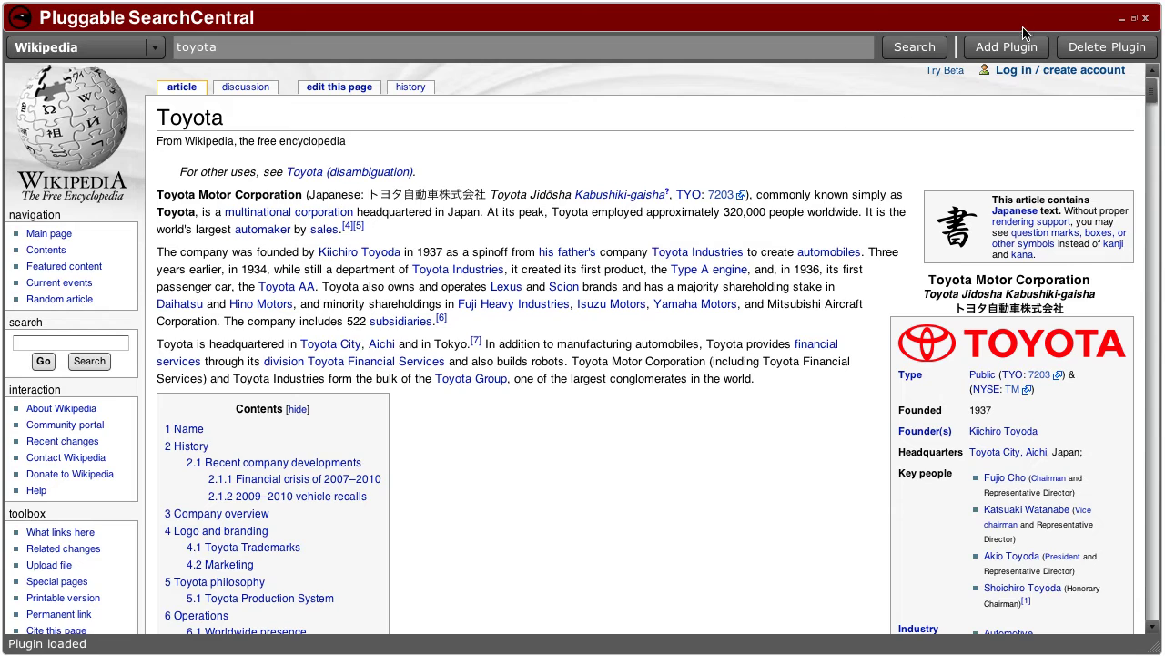
Step: Install twitterplugin.zip as a new plugin and approve its verified-publisher confirmation
{"action": "left_click", "coordinate": [1001, 53]}
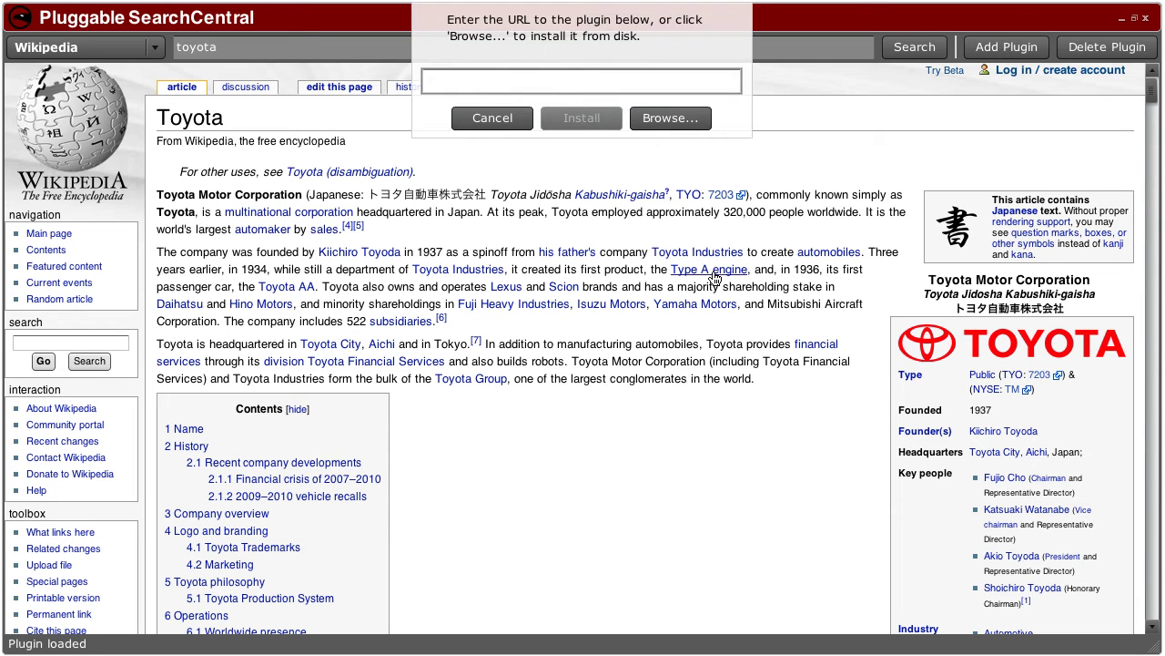
{"action": "left_click", "coordinate": [680, 123]}
{"action": "left_click_drag", "start_coordinate": [521, 341], "coordinate": [583, 338]}
{"action": "left_click", "coordinate": [435, 114]}
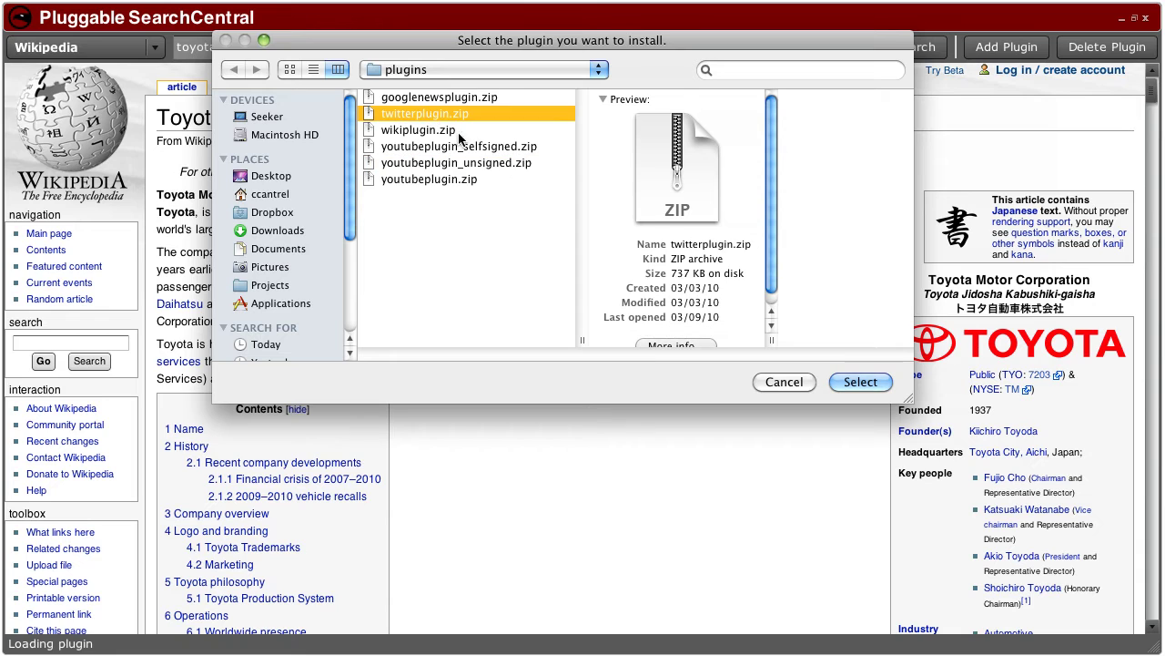
{"action": "left_click", "coordinate": [860, 383]}
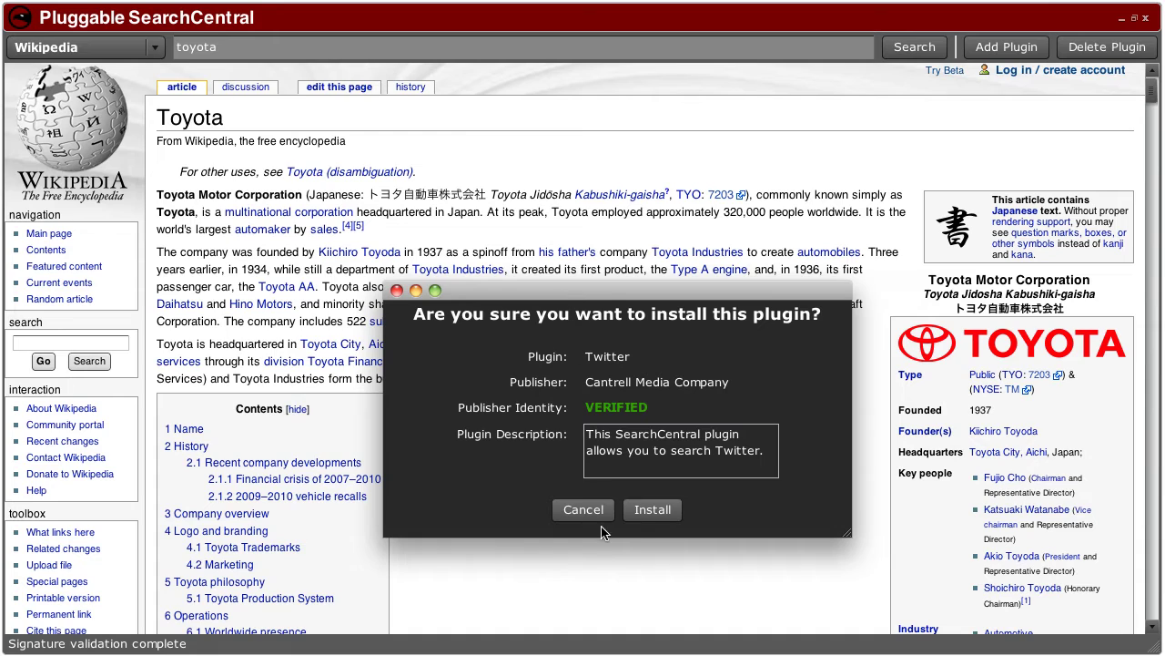
{"action": "left_click", "coordinate": [659, 507]}
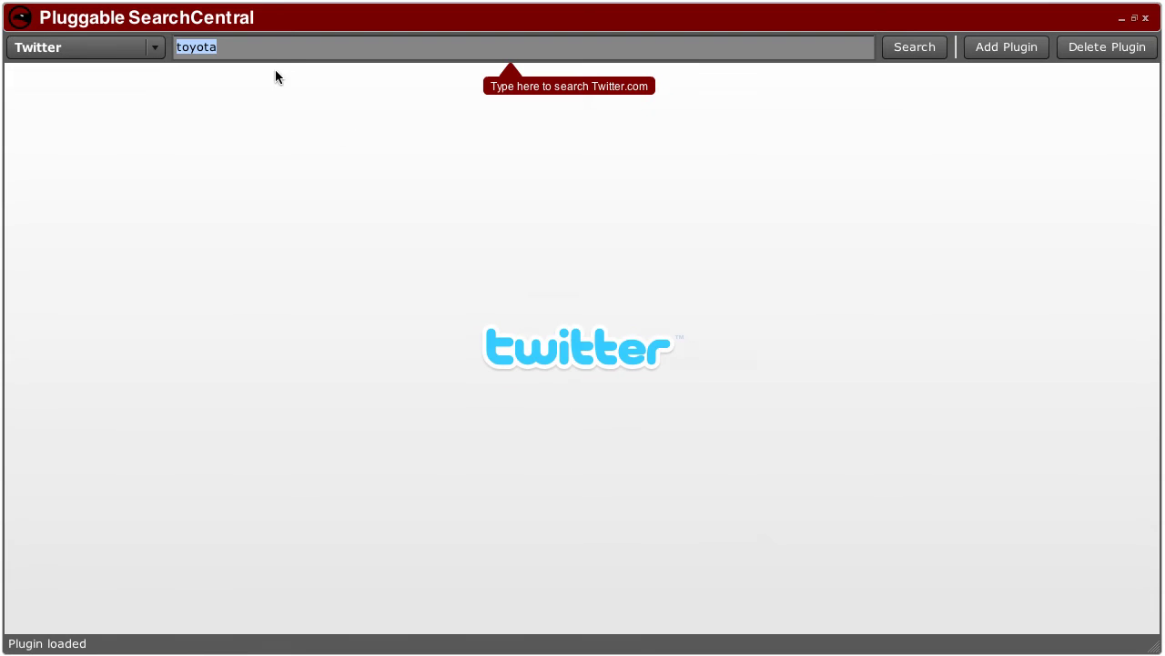
Step: Search Twitter for 'jeep', scroll the realtime results, and start adding another plugin
{"action": "type", "text": "jeep"}
{"action": "key", "text": "Return"}
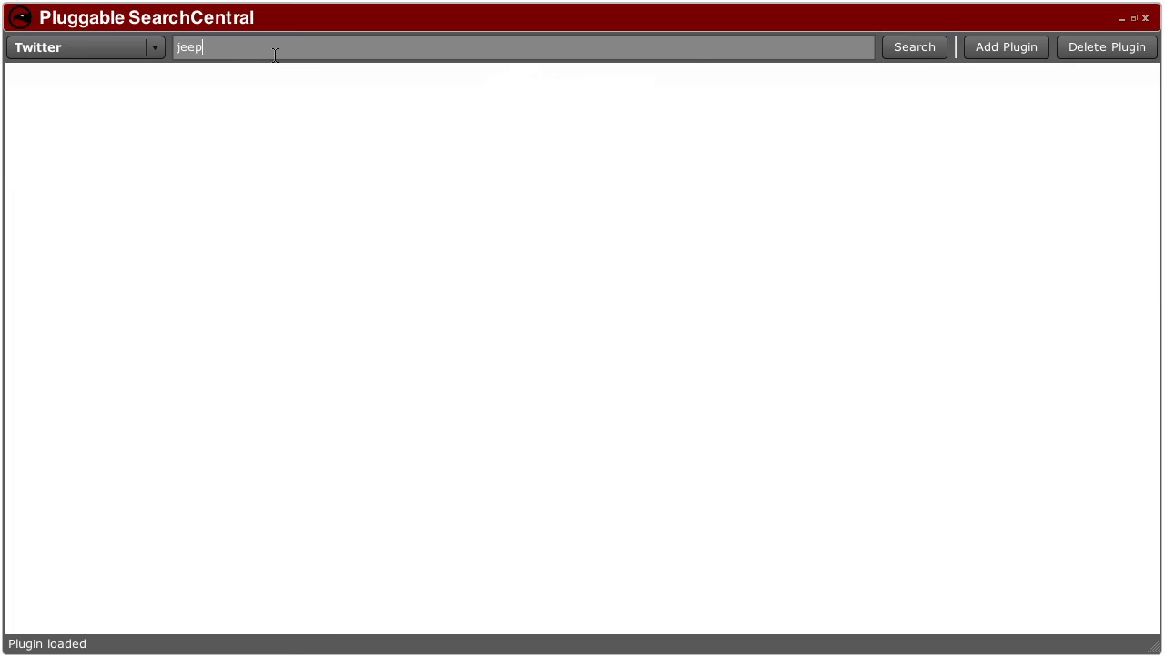
{"action": "scroll", "coordinate": [626, 392], "scroll_direction": "down", "scroll_amount": 3}
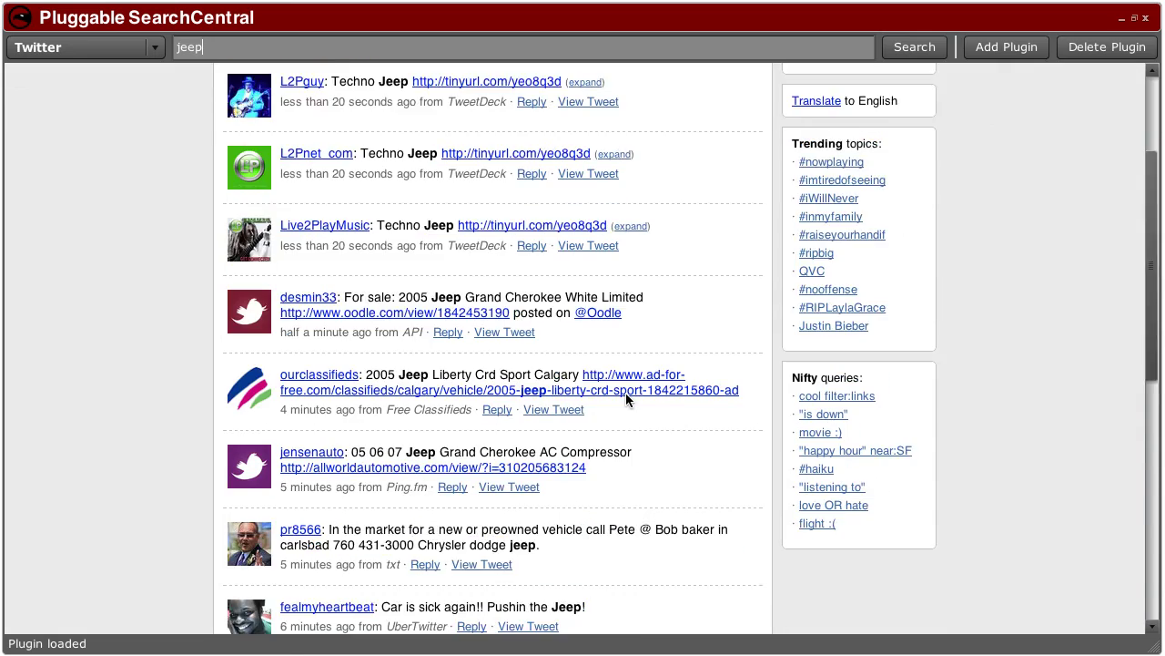
{"action": "scroll", "coordinate": [625, 393], "scroll_direction": "down", "scroll_amount": 10}
{"action": "scroll", "coordinate": [626, 394], "scroll_direction": "up", "scroll_amount": 12}
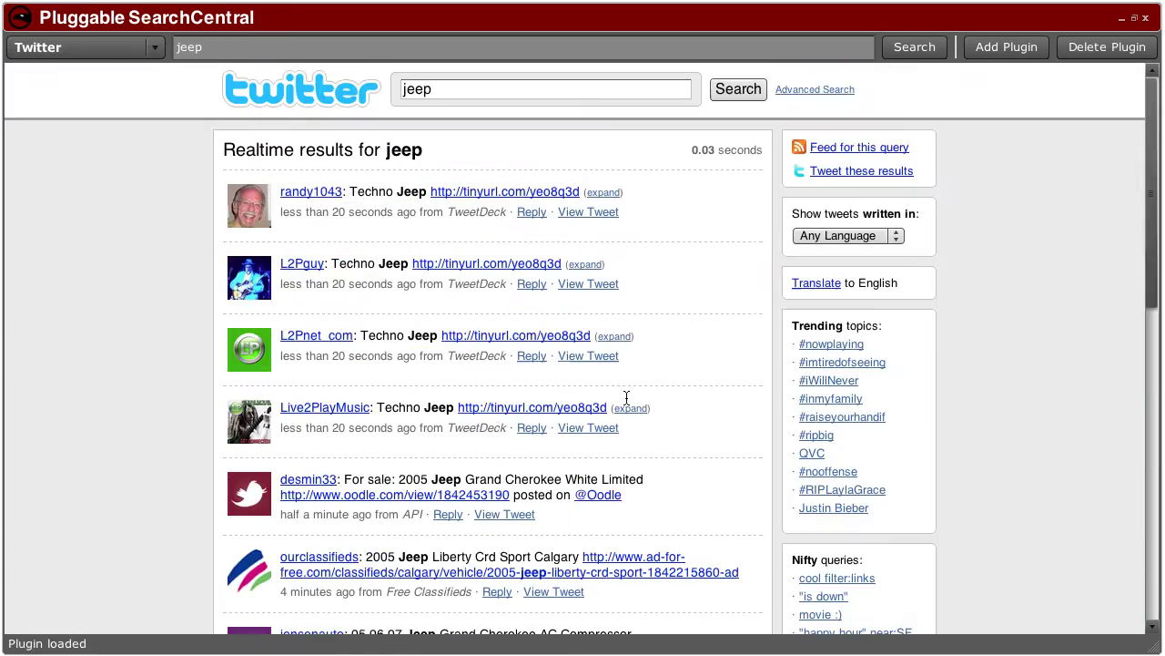
{"action": "scroll", "coordinate": [627, 398], "scroll_direction": "down", "scroll_amount": 5}
{"action": "scroll", "coordinate": [627, 400], "scroll_direction": "up", "scroll_amount": 5}
{"action": "left_click", "coordinate": [1003, 50]}
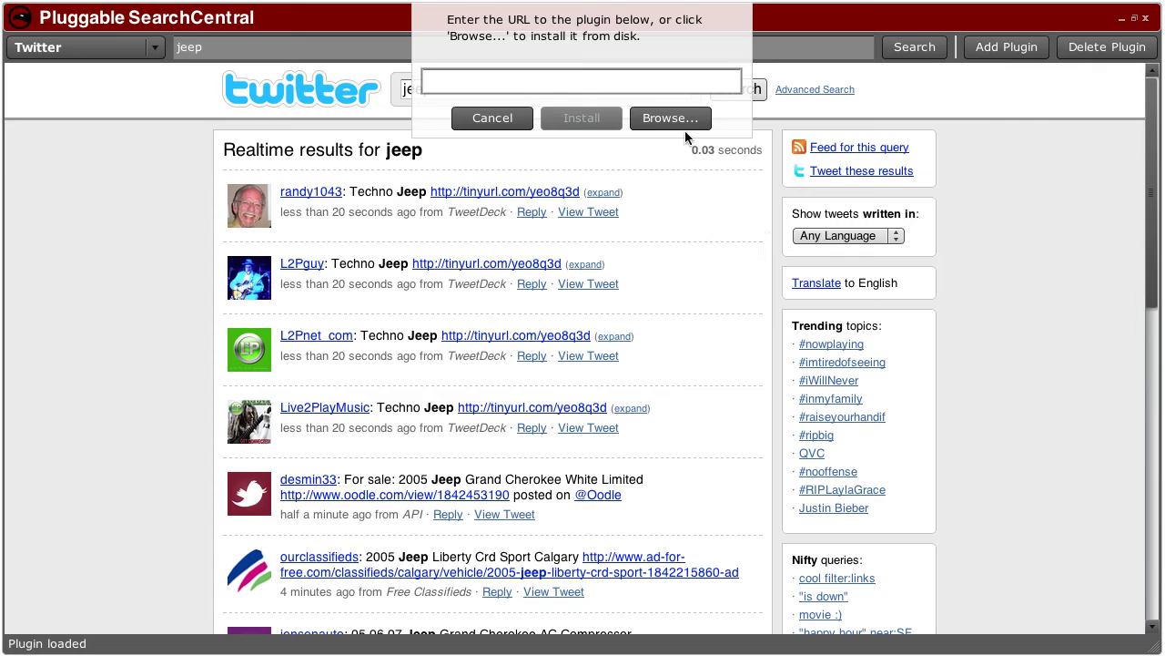
Step: Choose youtubeplugin.zip as the new plugin file to install
{"action": "left_click", "coordinate": [664, 120]}
{"action": "left_click", "coordinate": [777, 379]}
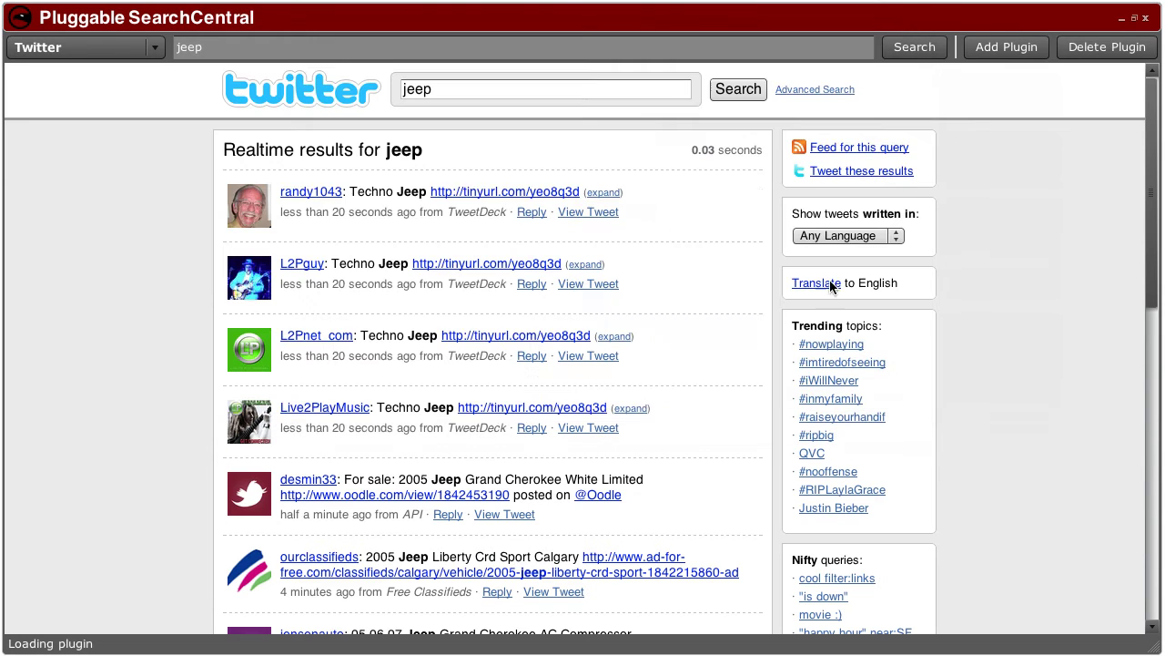
{"action": "left_click", "coordinate": [1004, 47]}
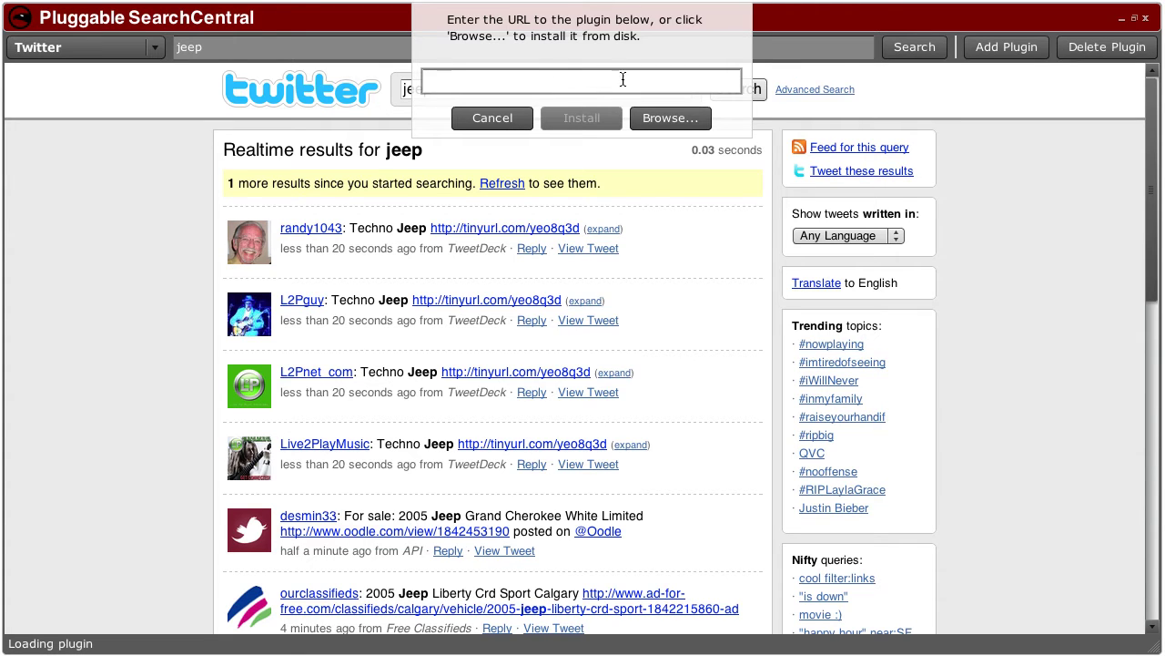
{"action": "left_click", "coordinate": [692, 118]}
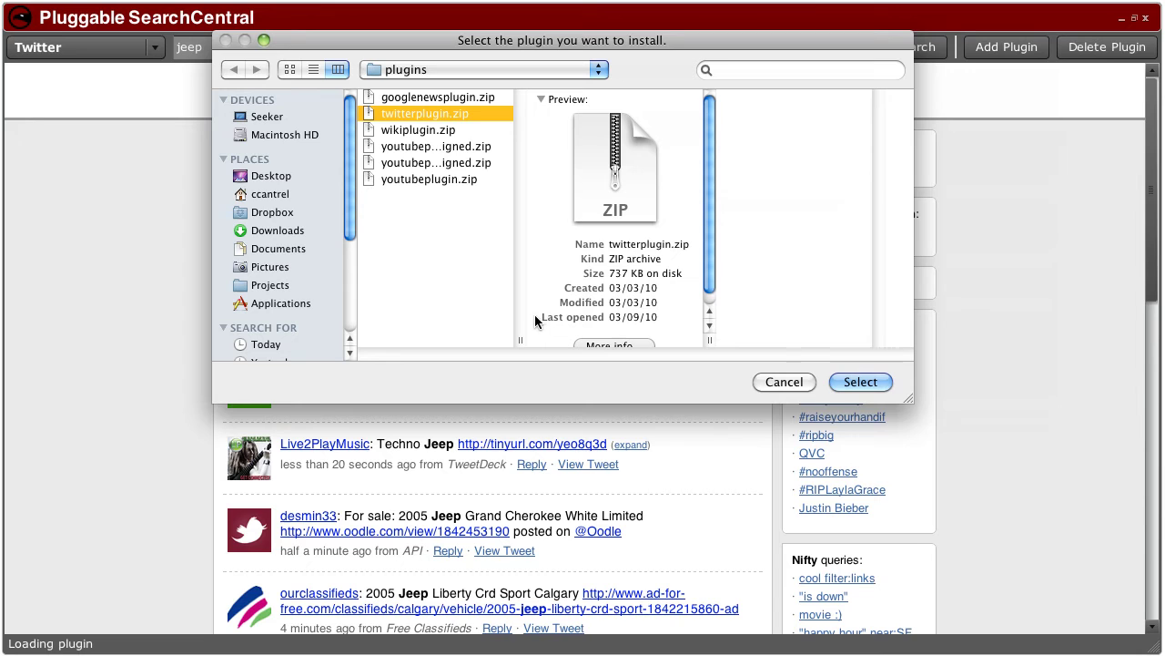
{"action": "left_click_drag", "start_coordinate": [519, 340], "coordinate": [591, 344]}
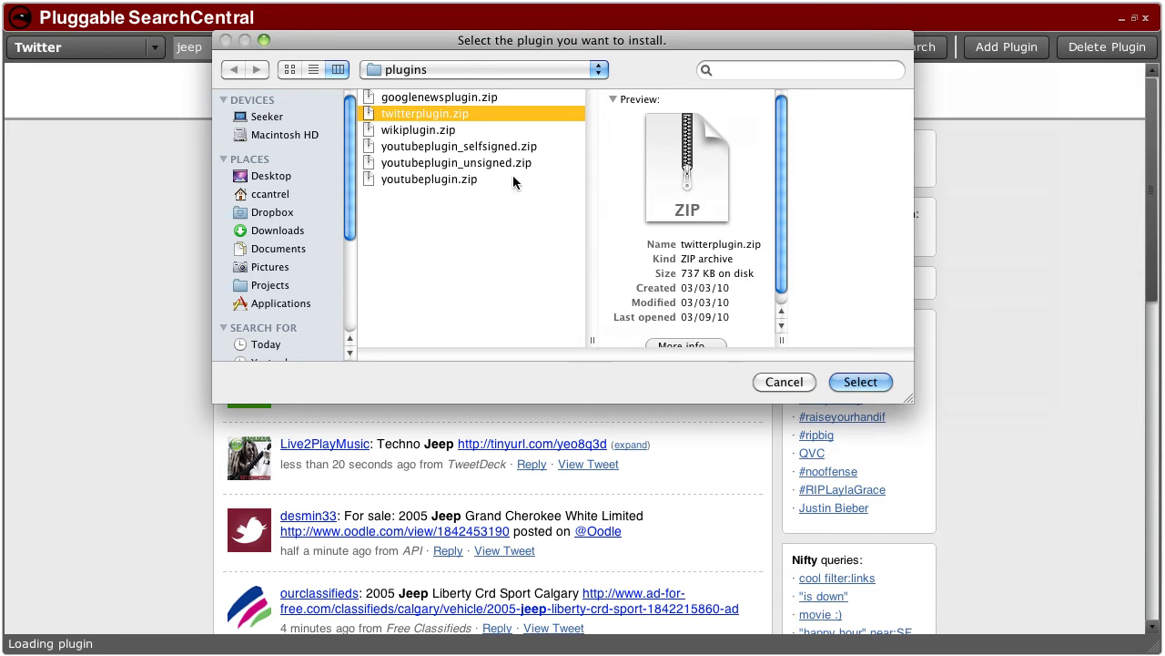
{"action": "left_click", "coordinate": [463, 180]}
{"action": "left_click", "coordinate": [832, 384]}
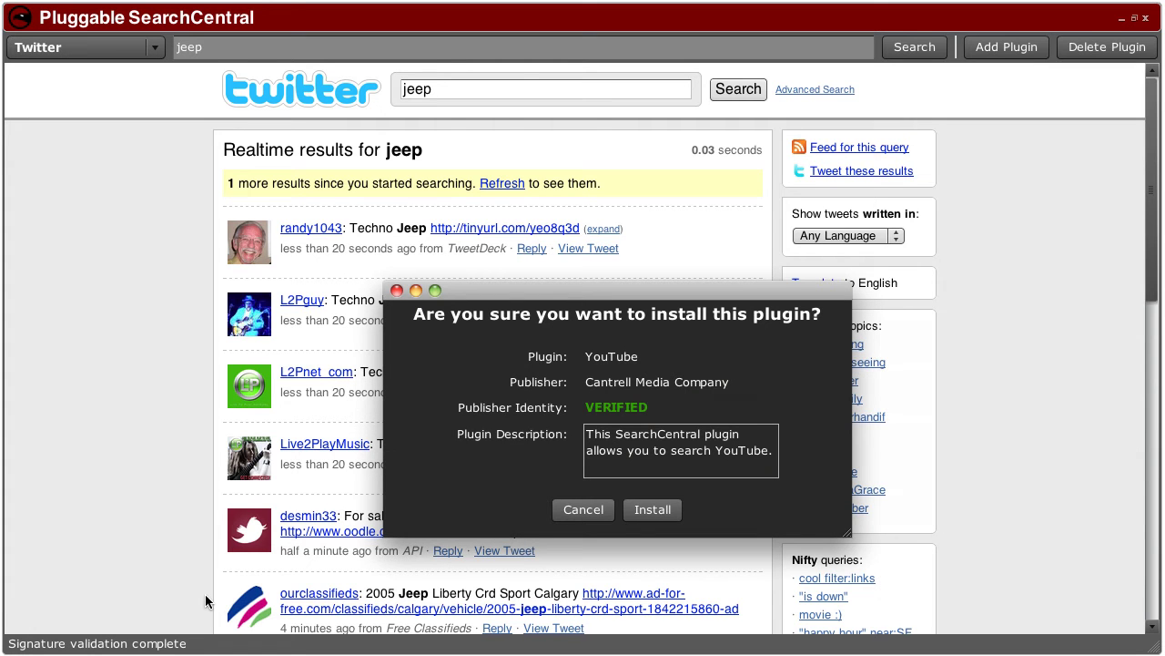
Step: Approve the verified Cantrell Media Company YouTube plugin and search 'jeep' on YouTube
{"action": "left_click_drag", "start_coordinate": [503, 283], "coordinate": [482, 188]}
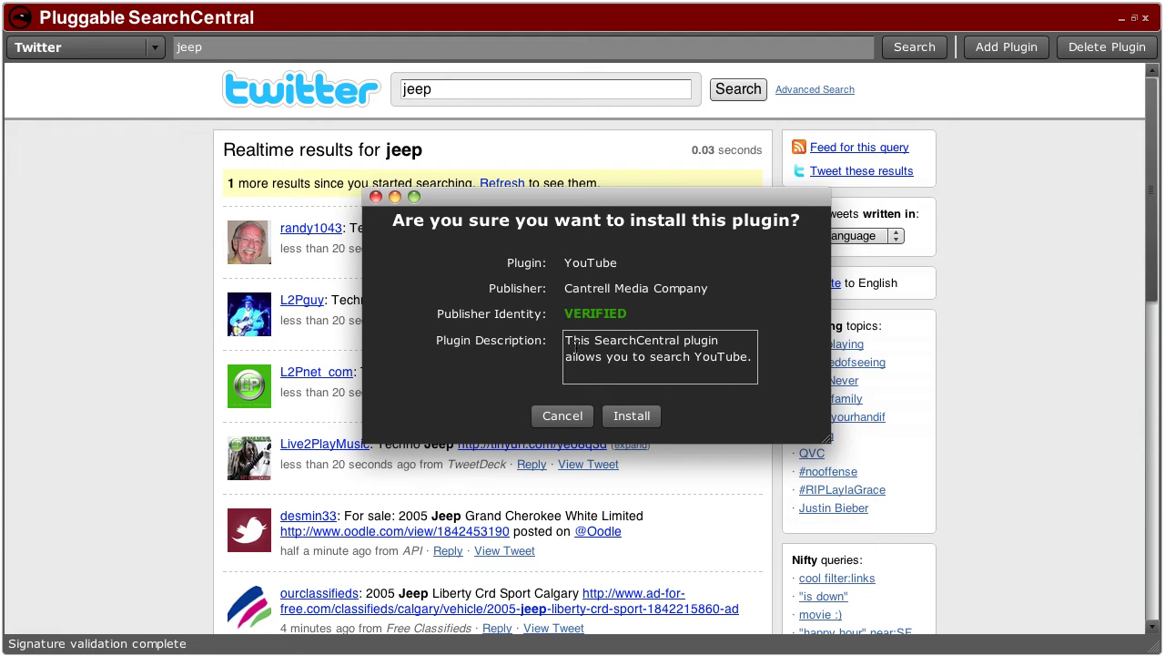
{"action": "left_click_drag", "start_coordinate": [563, 341], "coordinate": [750, 363]}
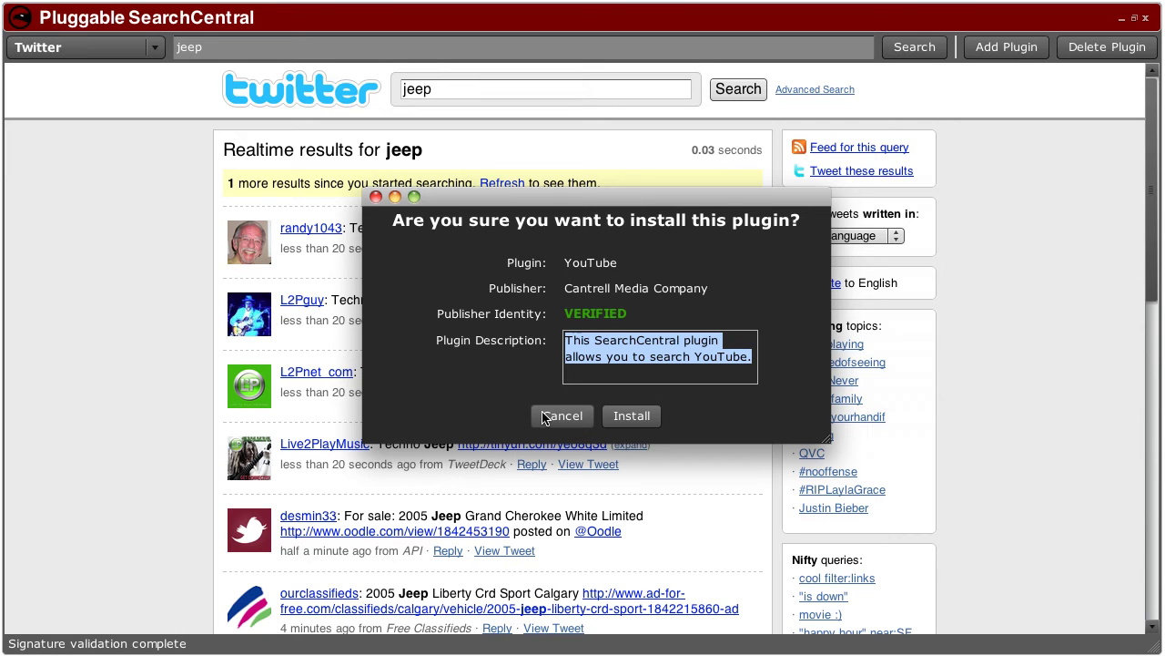
{"action": "left_click", "coordinate": [585, 361]}
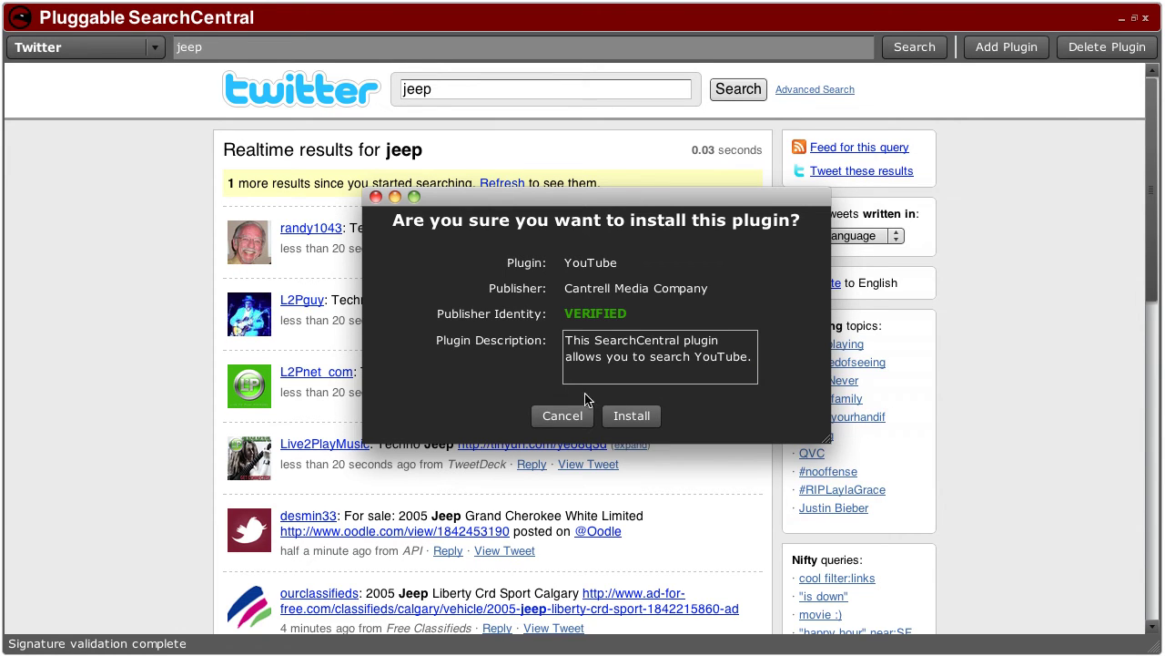
{"action": "left_click", "coordinate": [643, 415]}
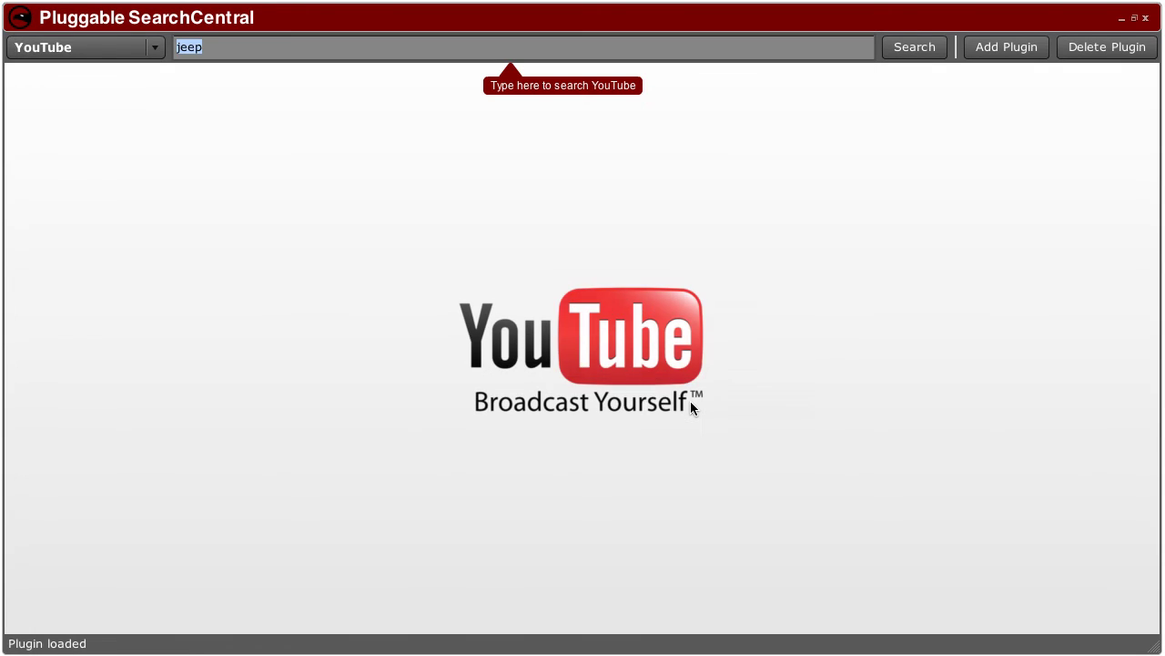
{"action": "left_click", "coordinate": [915, 50]}
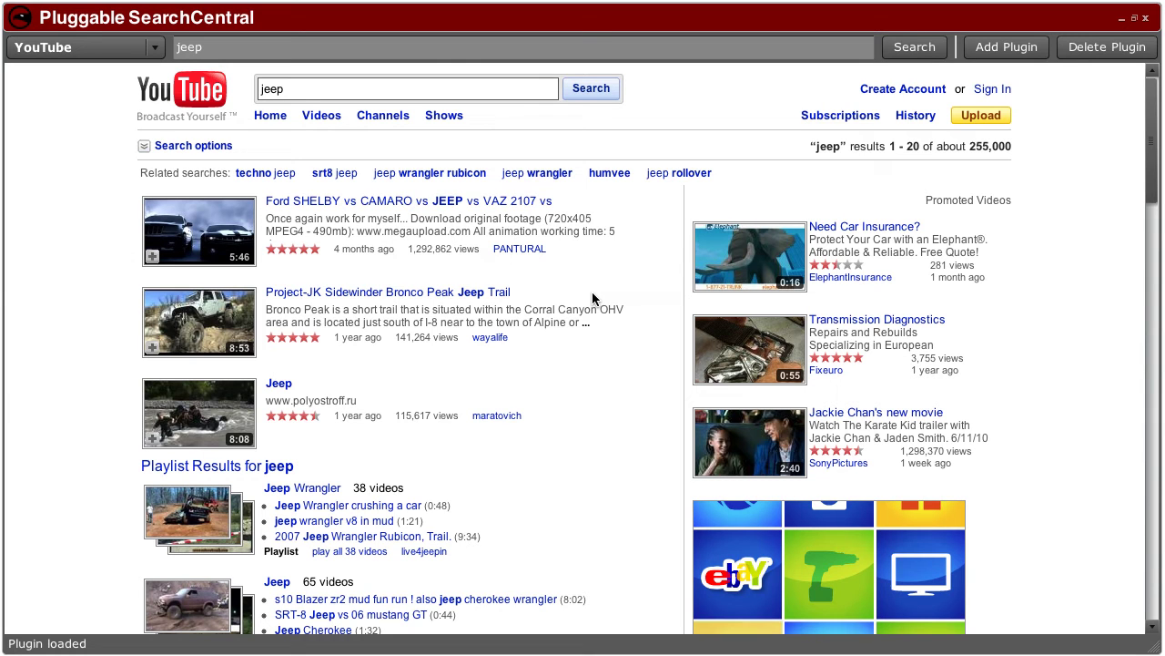
{"action": "left_click", "coordinate": [1009, 51]}
Step: Select youtubeplugin_selfsigned.zip, then cancel its NOT VERIFIED, unknown-publisher install confirmation
{"action": "left_click", "coordinate": [671, 119]}
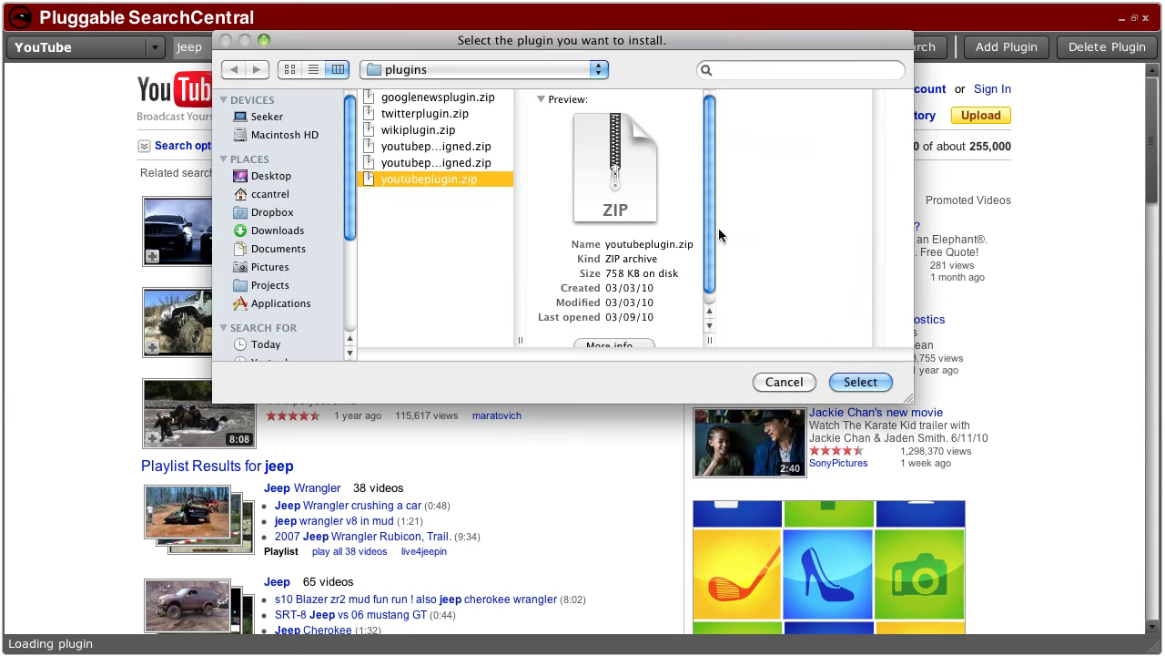
{"action": "left_click_drag", "start_coordinate": [521, 340], "coordinate": [621, 339]}
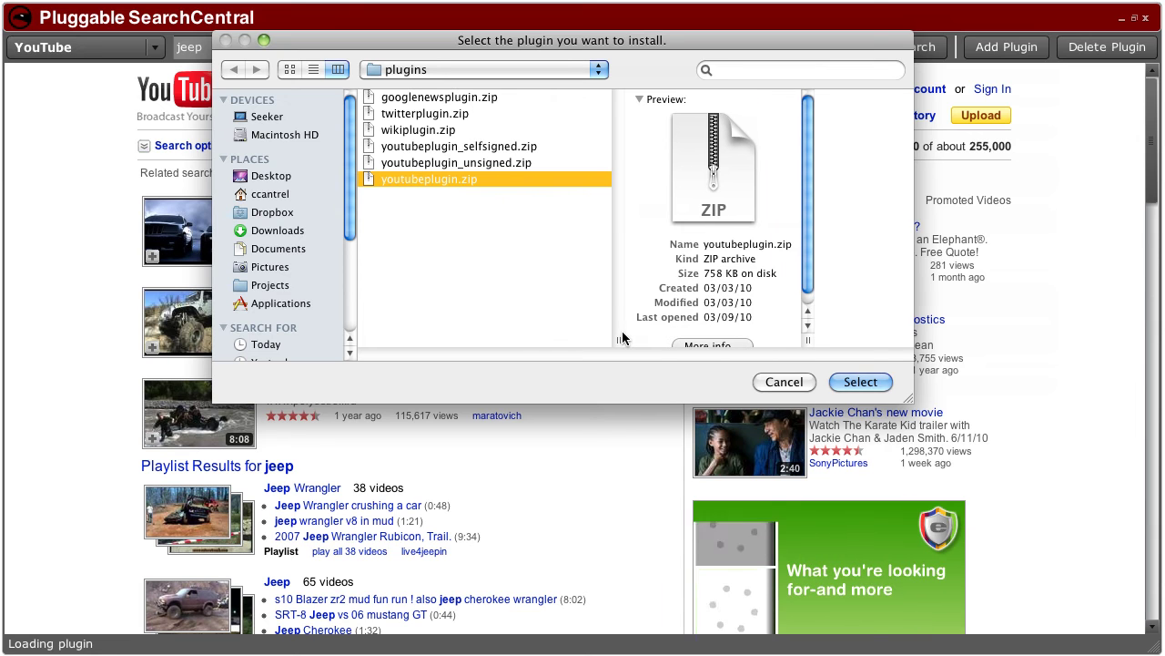
{"action": "left_click", "coordinate": [468, 162]}
{"action": "left_click", "coordinate": [475, 146]}
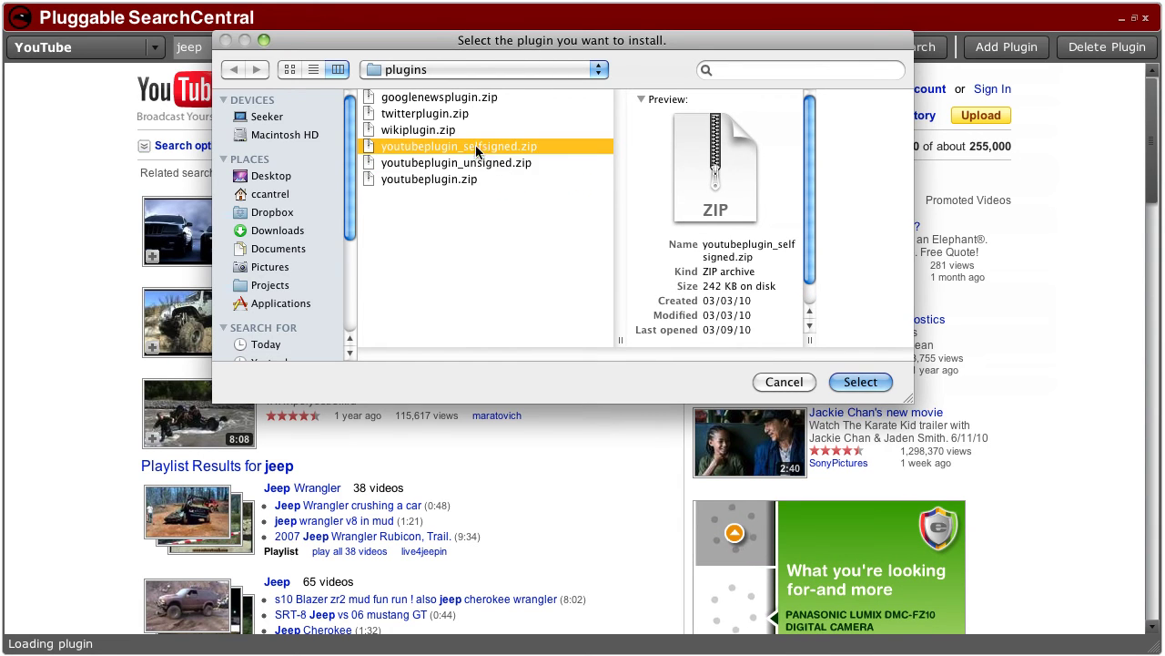
{"action": "left_click", "coordinate": [852, 382]}
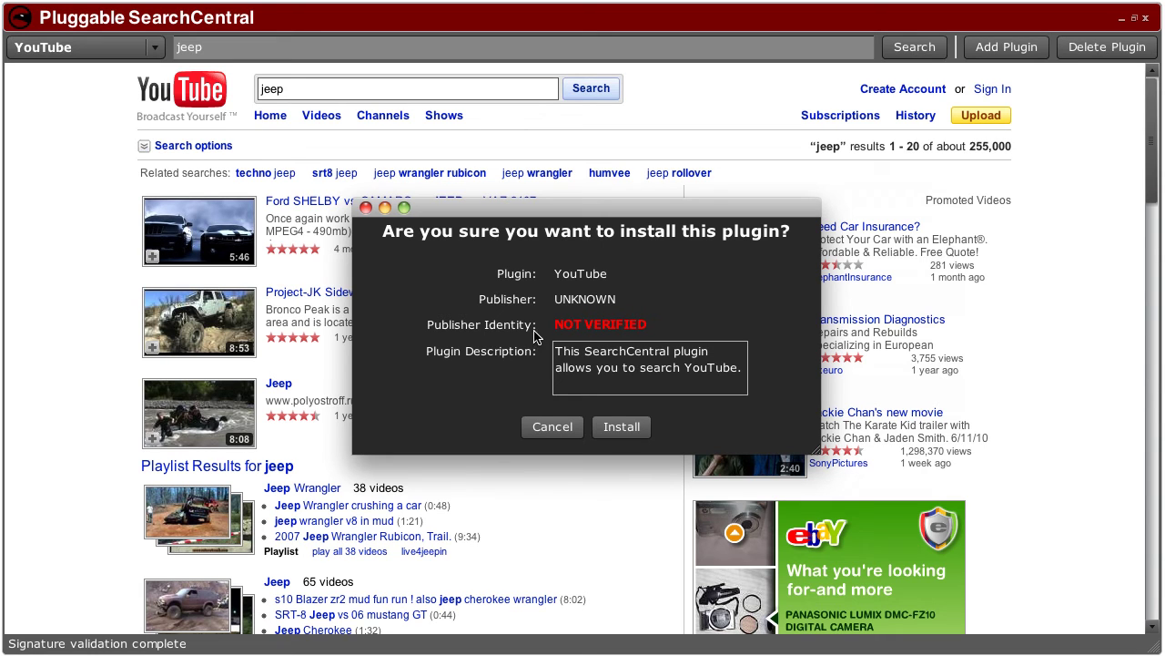
{"action": "left_click", "coordinate": [546, 428]}
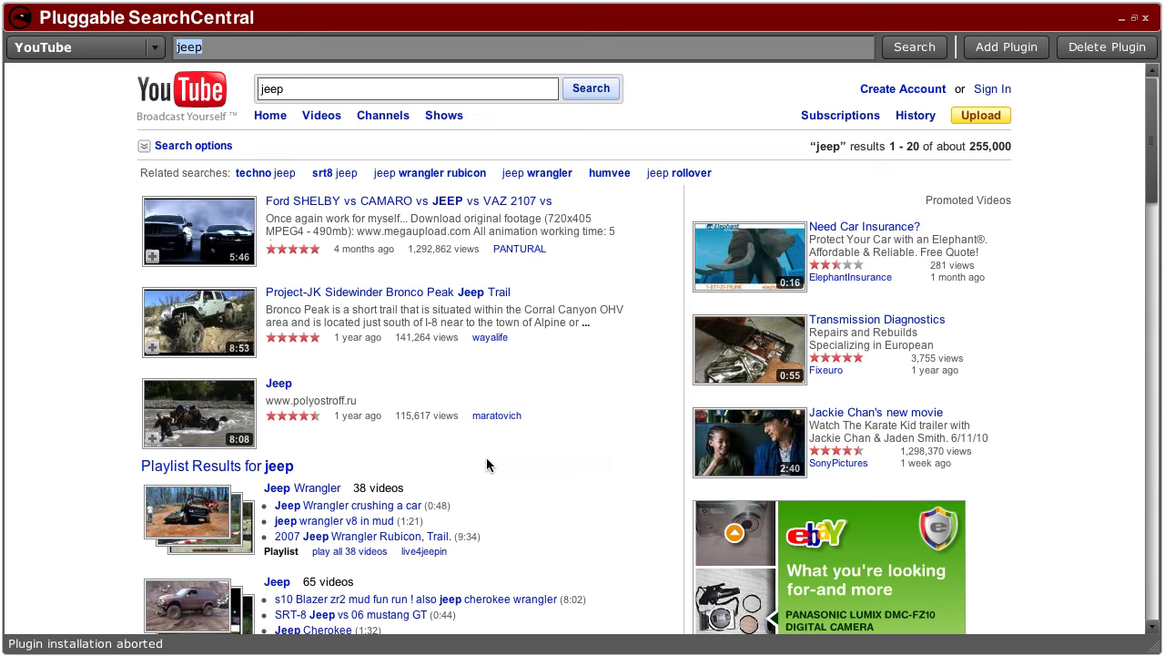
{"action": "left_click", "coordinate": [1032, 51]}
Step: Choose youtubeplugin_unsigned.zip and dismiss the Corrupt Plugin alert about missing signatures.xml
{"action": "left_click", "coordinate": [672, 121]}
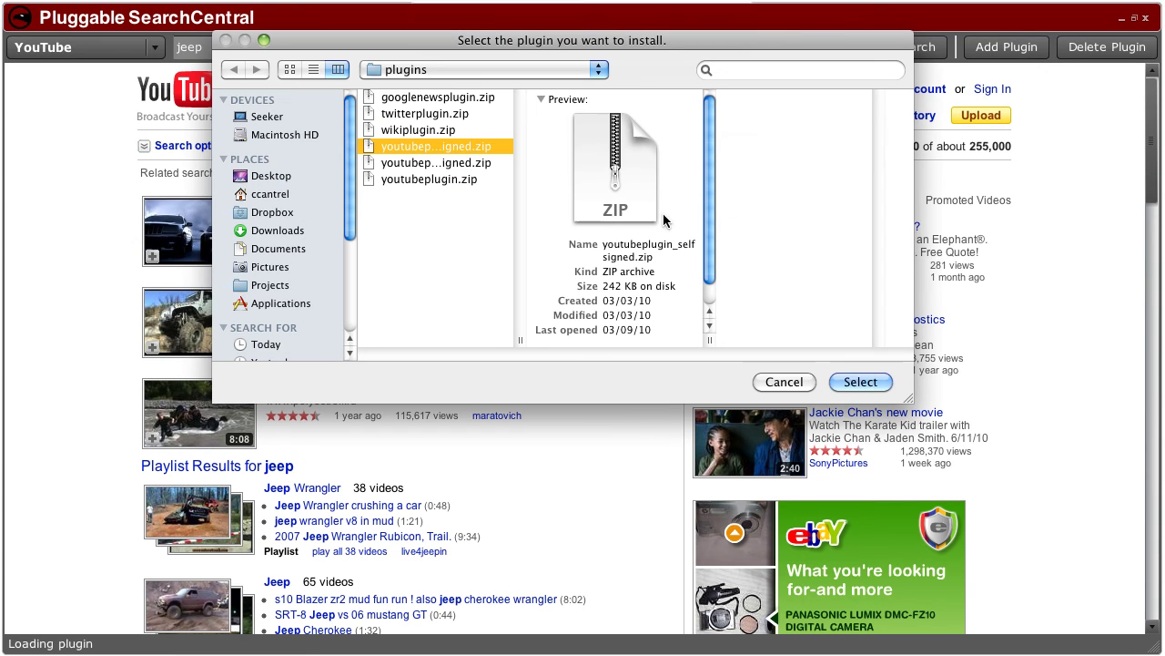
{"action": "double_click", "coordinate": [521, 341]}
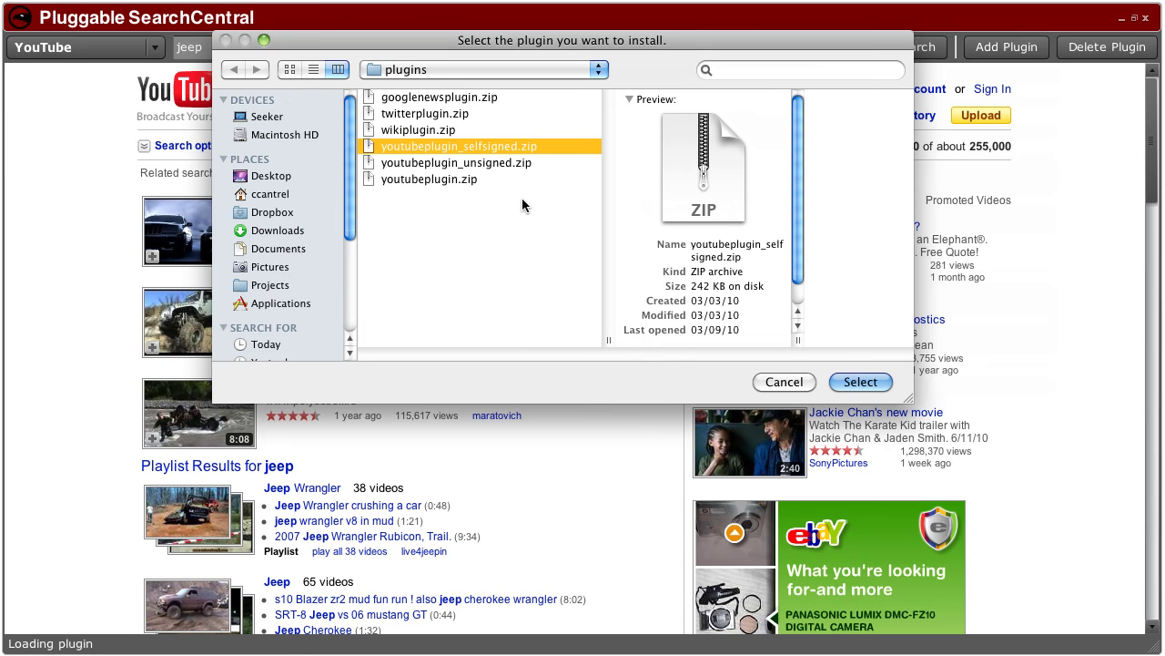
{"action": "left_click", "coordinate": [506, 164]}
{"action": "left_click", "coordinate": [836, 383]}
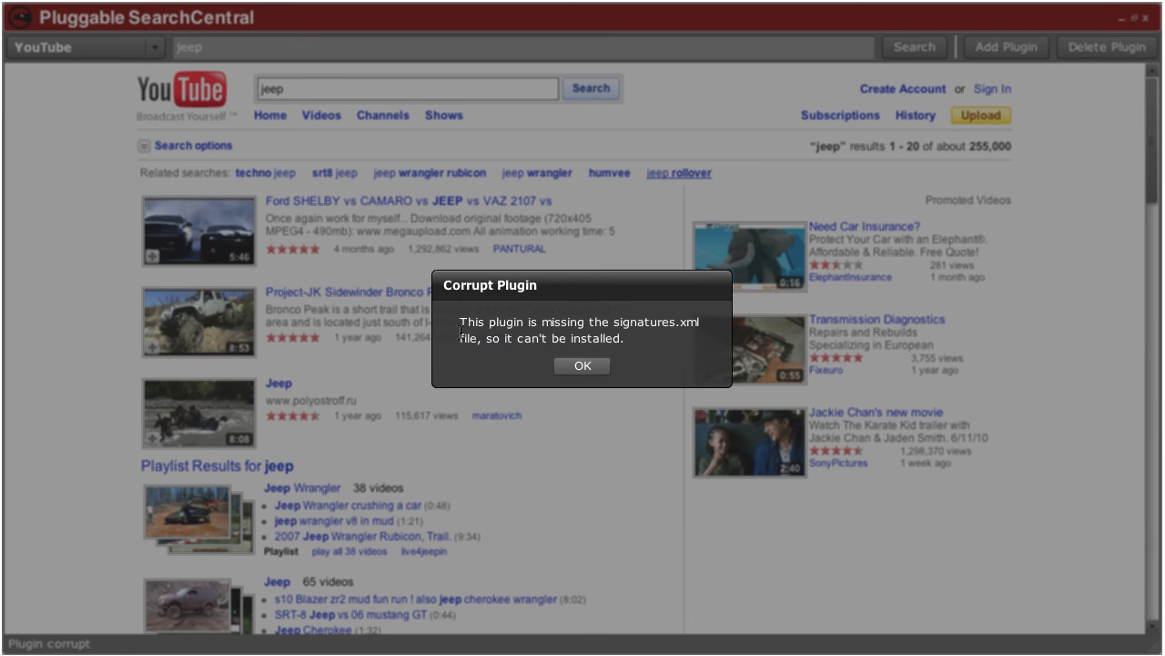
{"action": "left_click", "coordinate": [582, 367]}
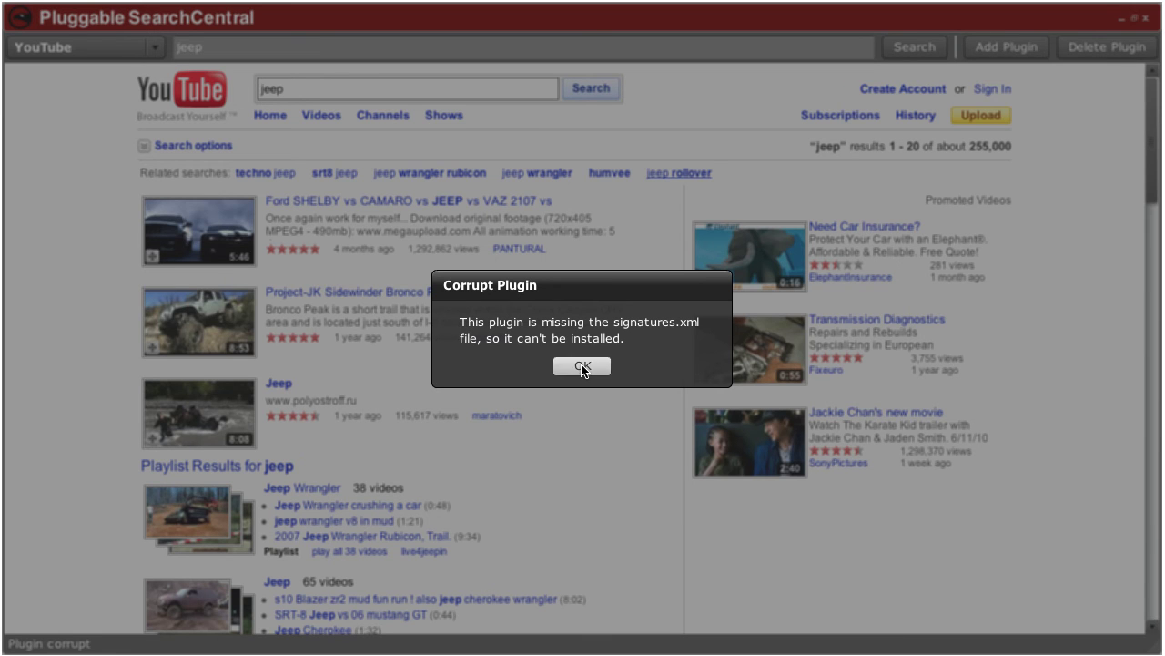